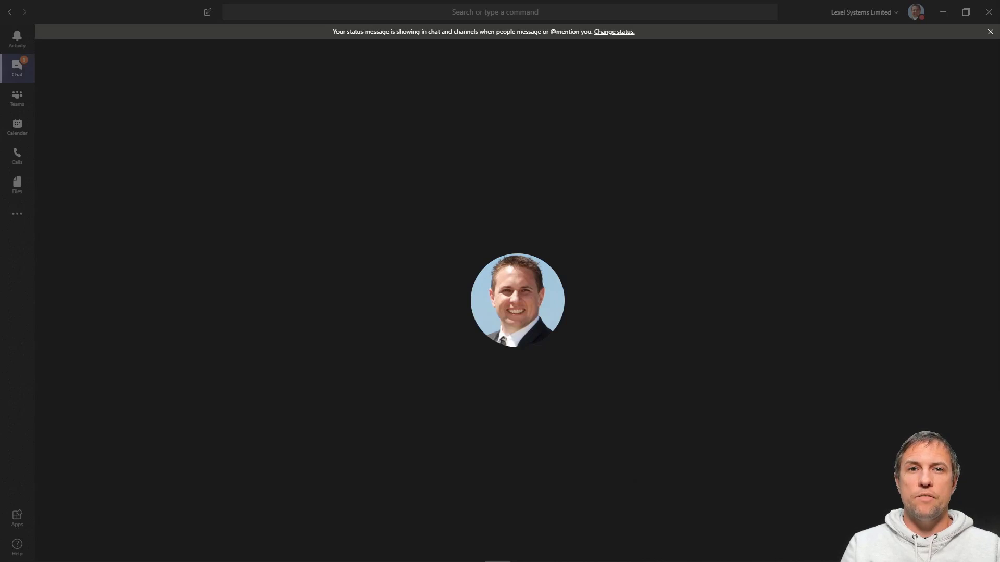
Show the meeting's background effects and look through the available images down to the custom ones at the end.
mouse_move(712, 230)
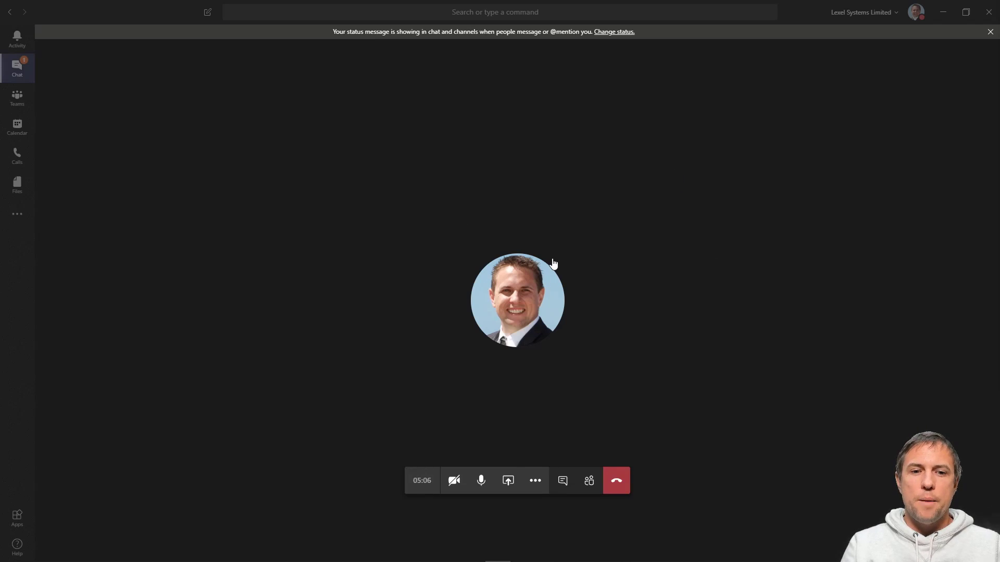
left_click(540, 490)
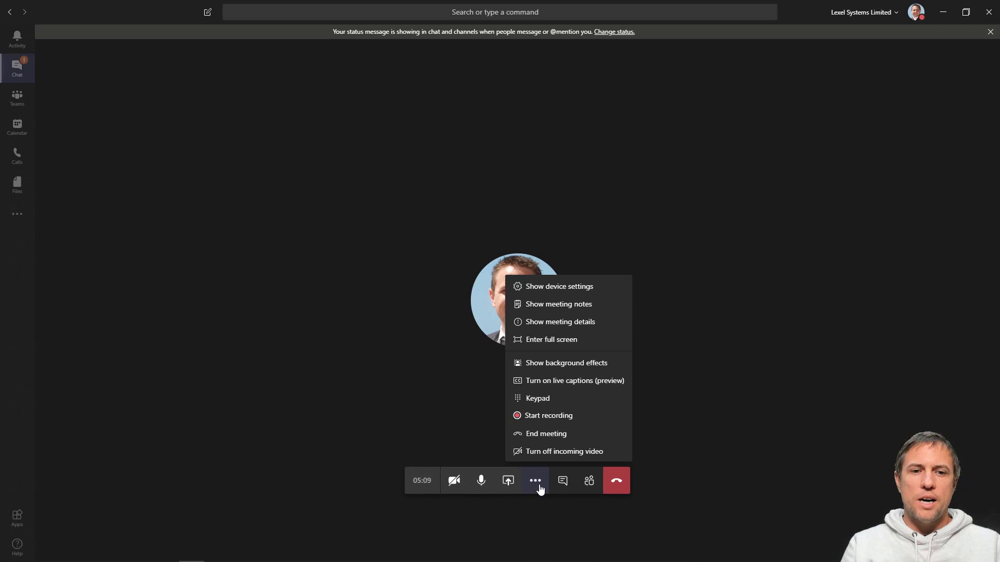
left_click(622, 364)
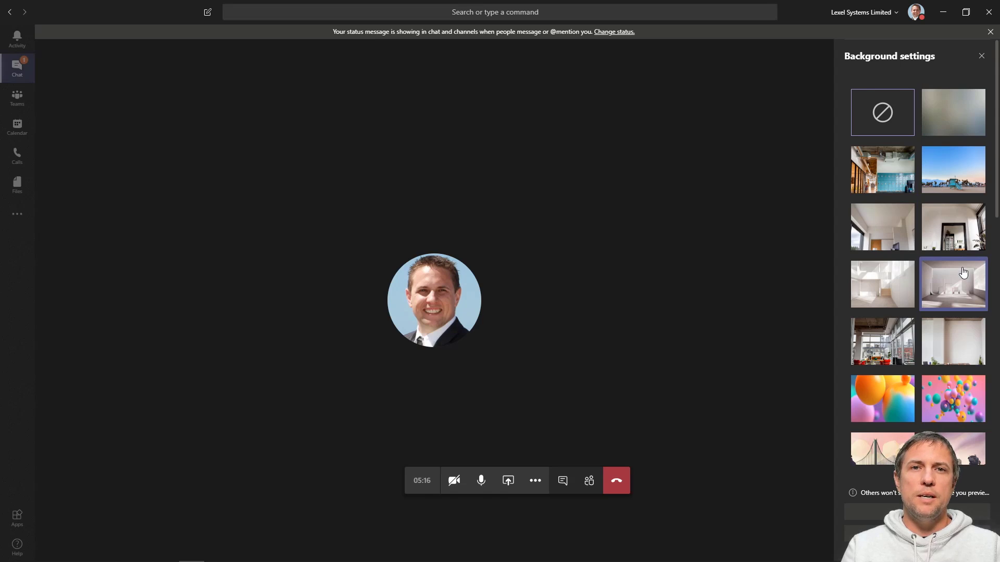
scroll(920, 386, "down", 1)
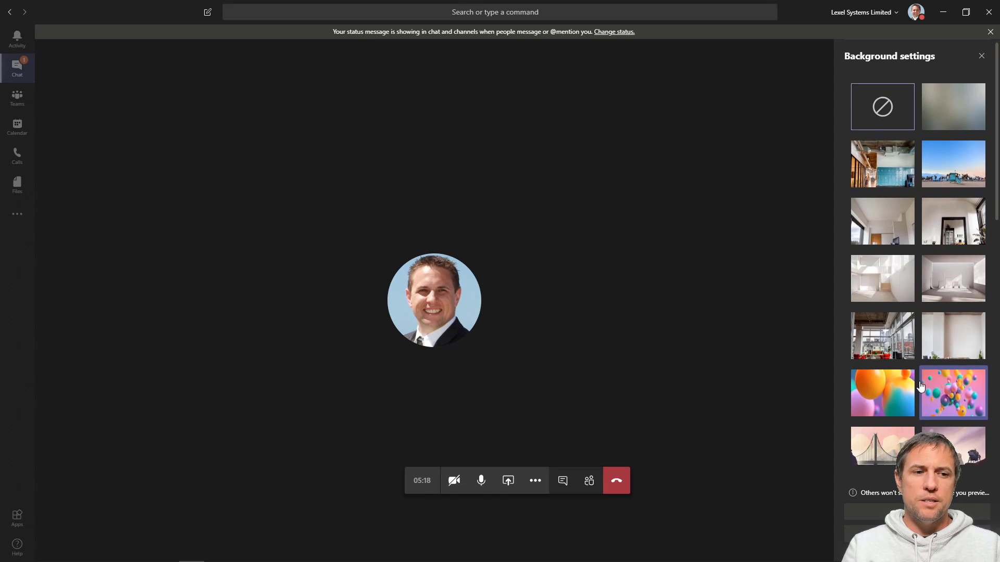
scroll(921, 386, "down", 10)
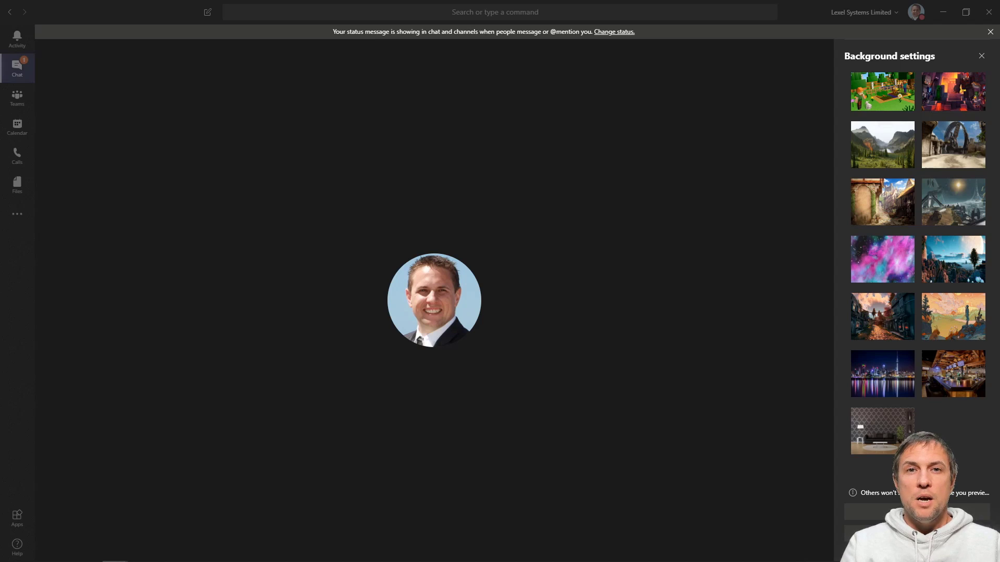
Switch to the File Explorer window showing the Teams Backgrounds\Uploads folder and examine its full path under AppData\Roaming\Microsoft.
left_click_drag(999, 147, 627, 44)
left_click_drag(774, 292, 877, 400)
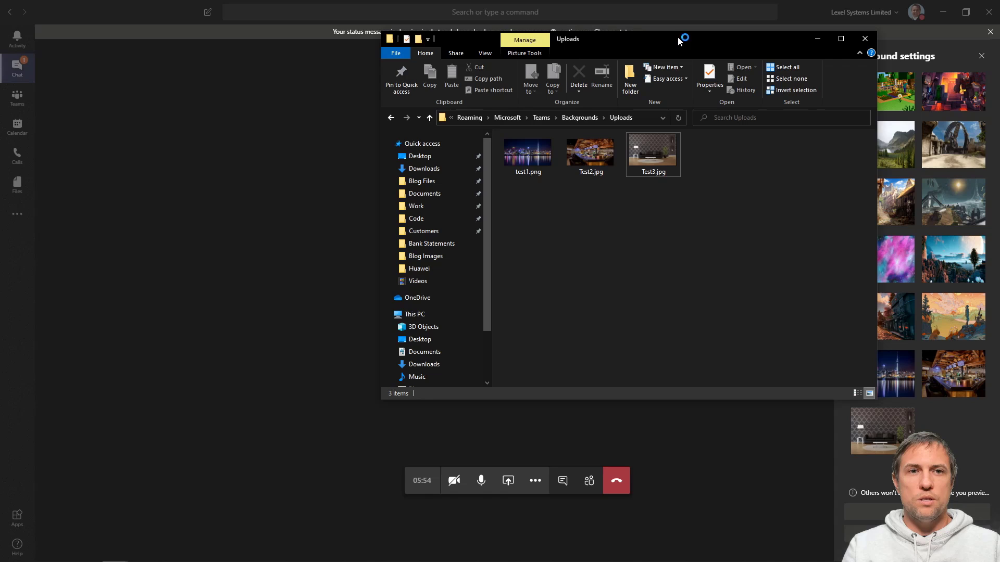
left_click_drag(679, 41, 569, 59)
left_click(542, 137)
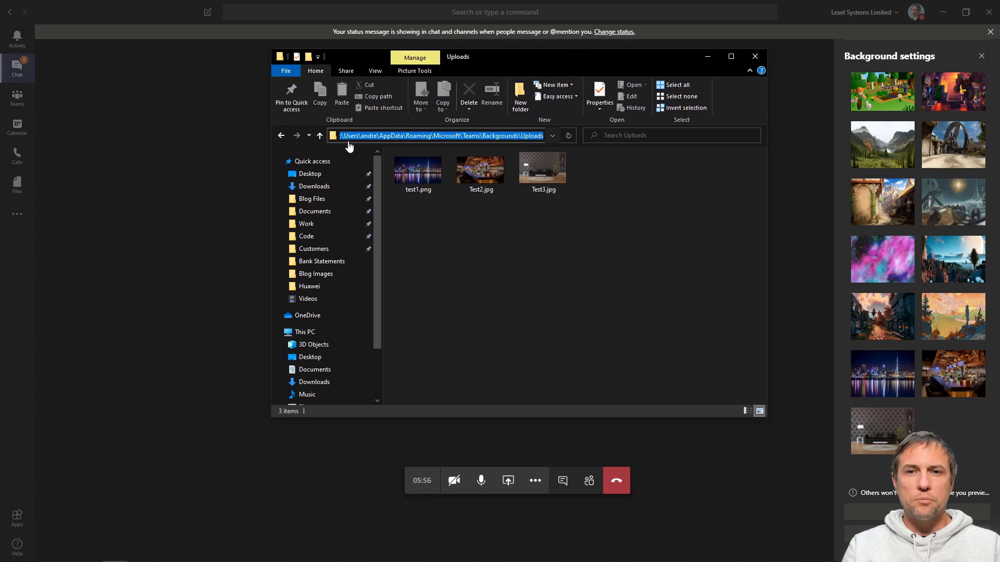
left_click(358, 137)
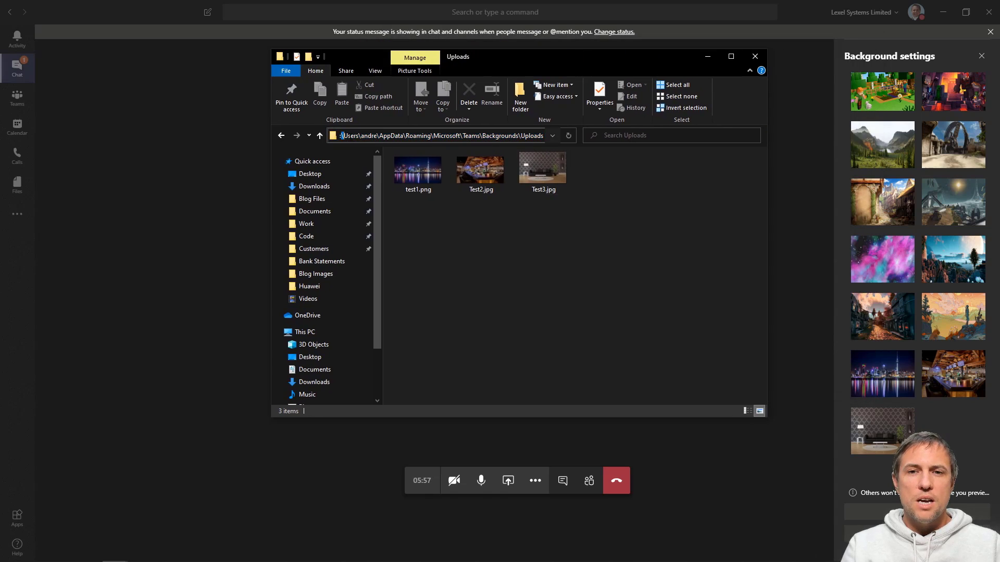
double_click(373, 136)
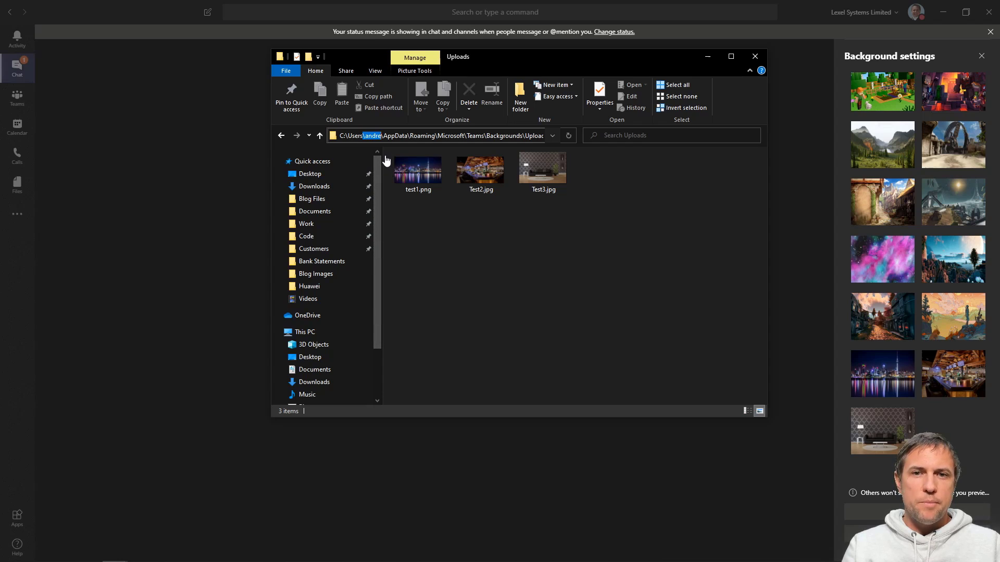
left_click(391, 136)
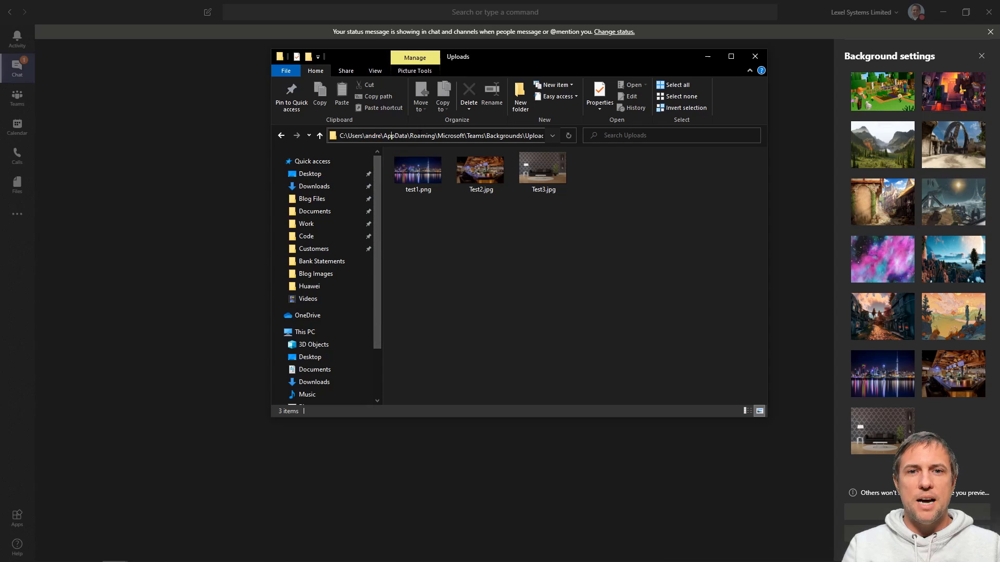
double_click(500, 136)
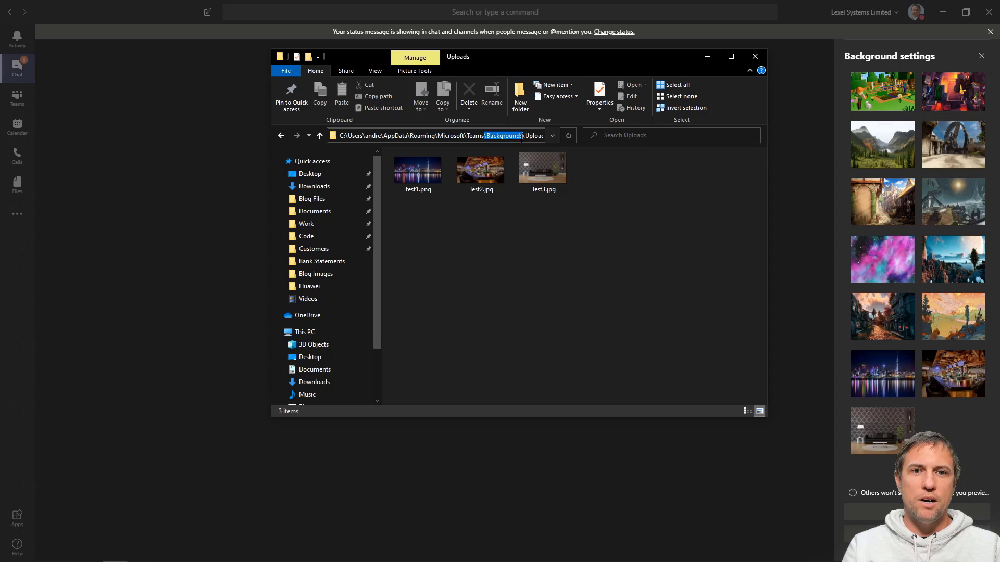
left_click(561, 216)
Go up to the Backgrounds folder and delete minecraftBackgroundGreen.png and test1.png from it.
left_click(470, 135)
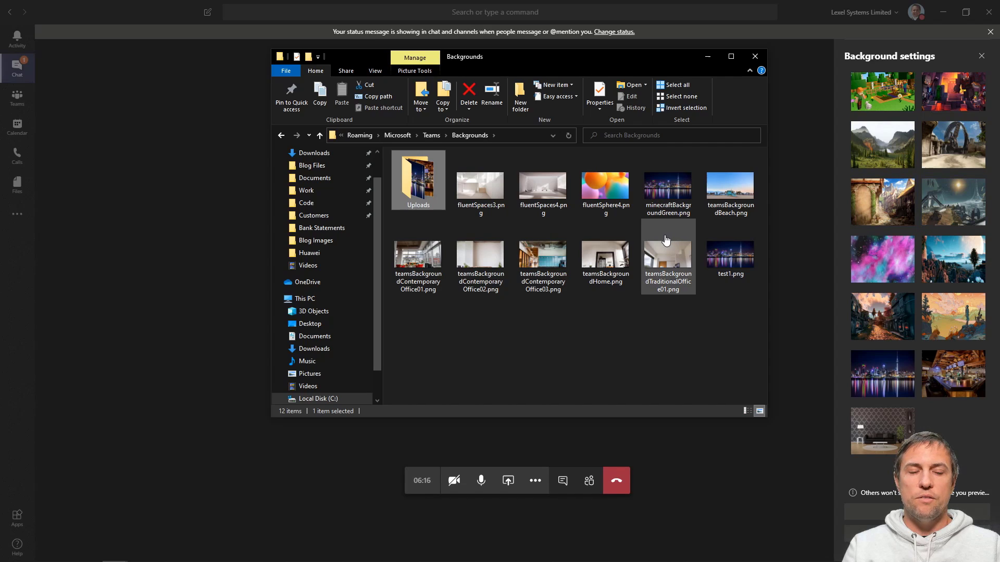
left_click(670, 197)
key("Delete")
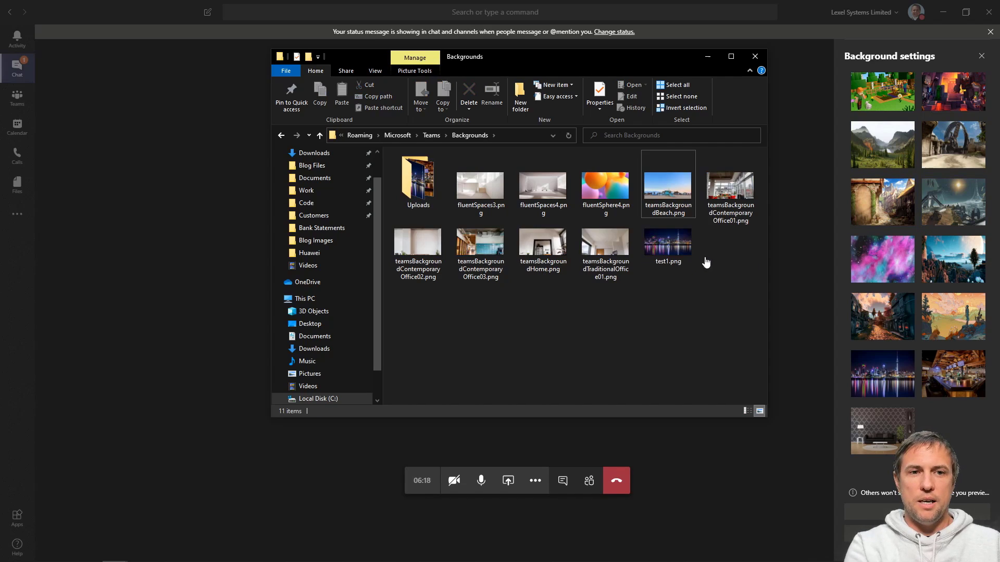
left_click(670, 250)
key("Delete")
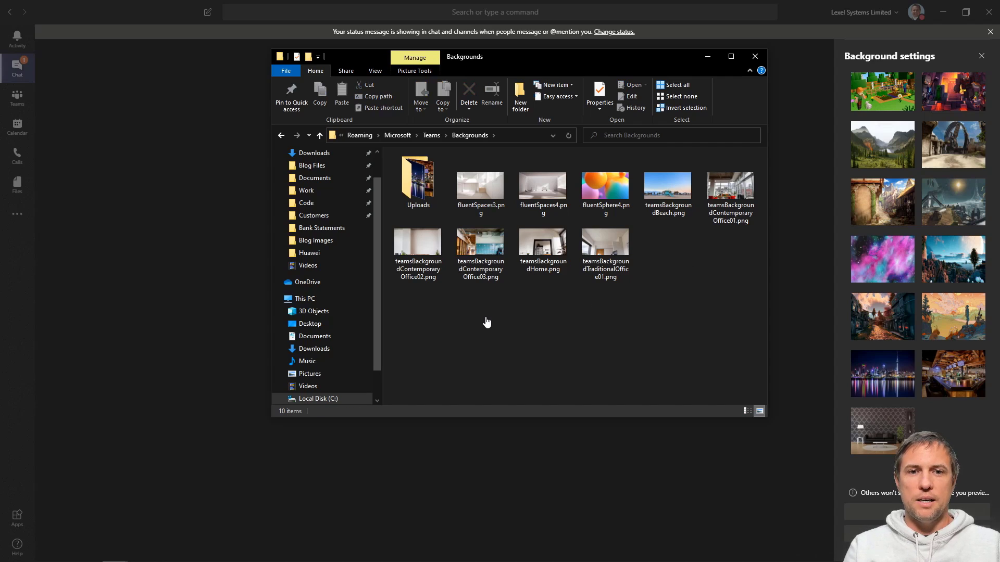
Select the pink and purple galaxy background in Teams, then check the Backgrounds folder in File Explorer for its image file.
scroll(886, 321, "up", 1)
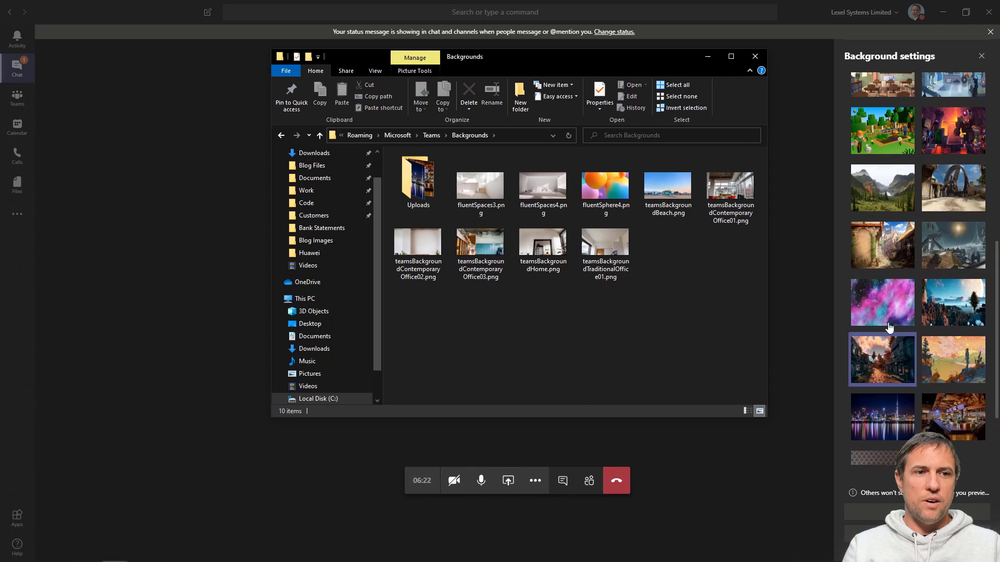
left_click(886, 323)
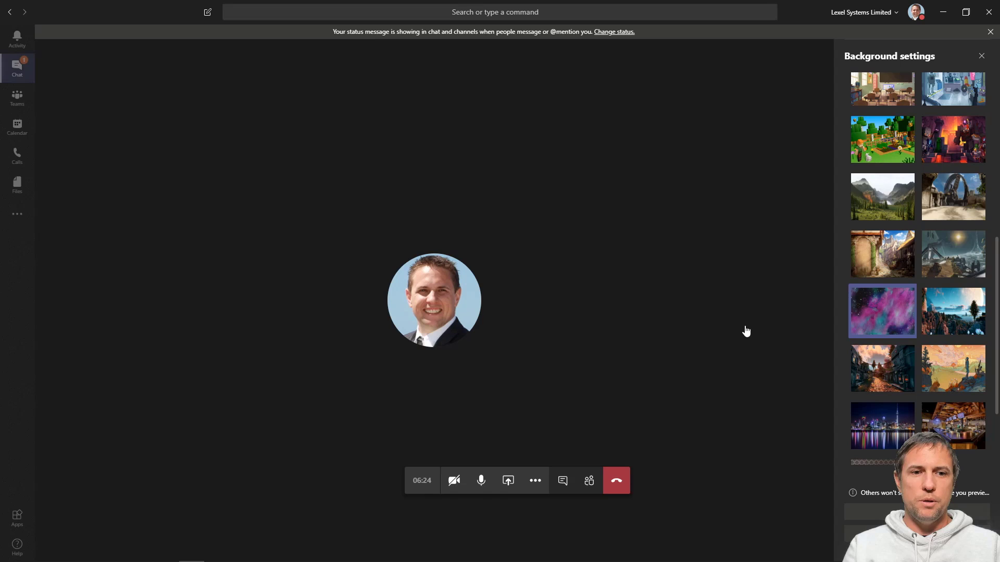
key("alt+Tab")
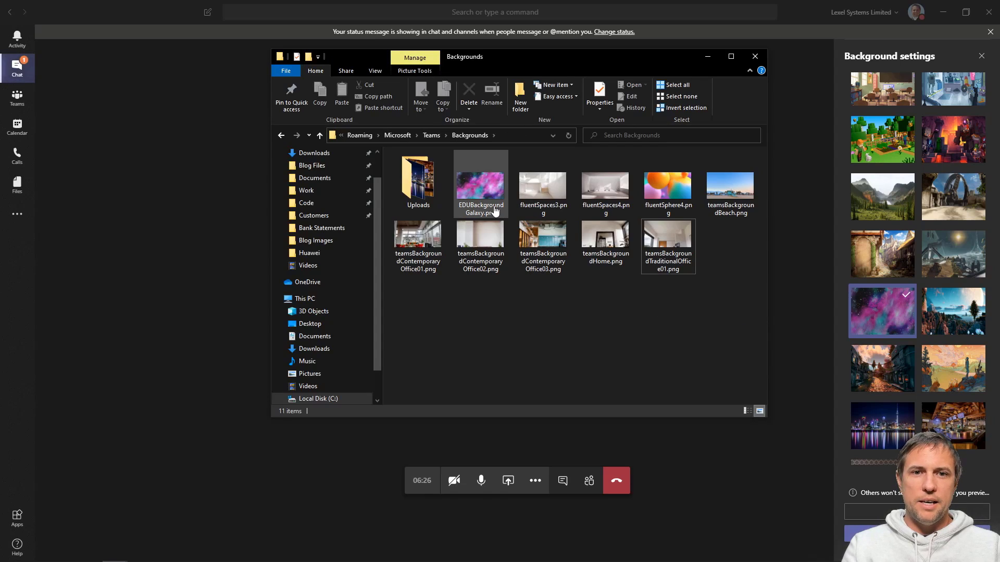
mouse_move(492, 203)
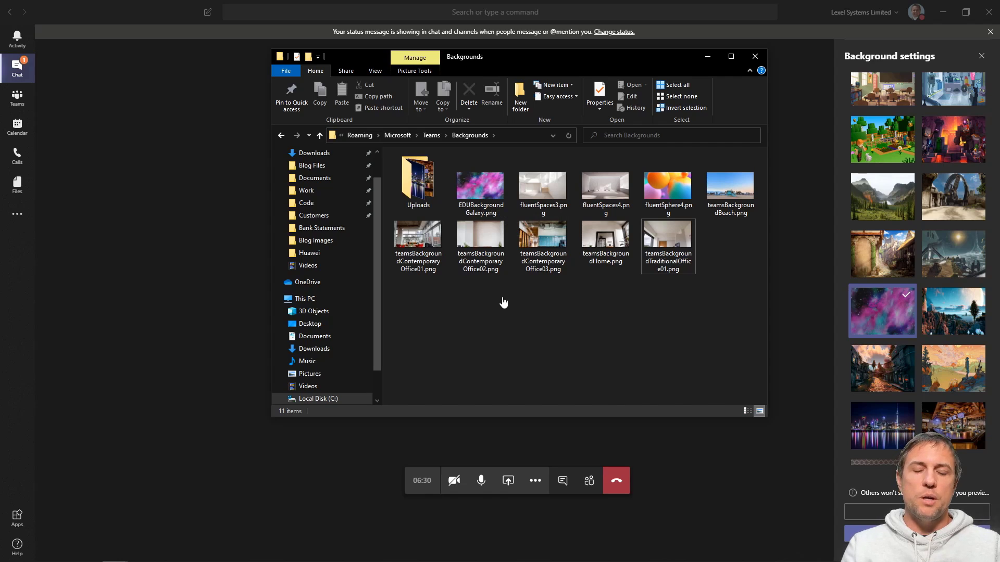
Open the Uploads folder and examine the custom background images test1.png, Test2.jpg and Test3.jpg.
double_click(431, 194)
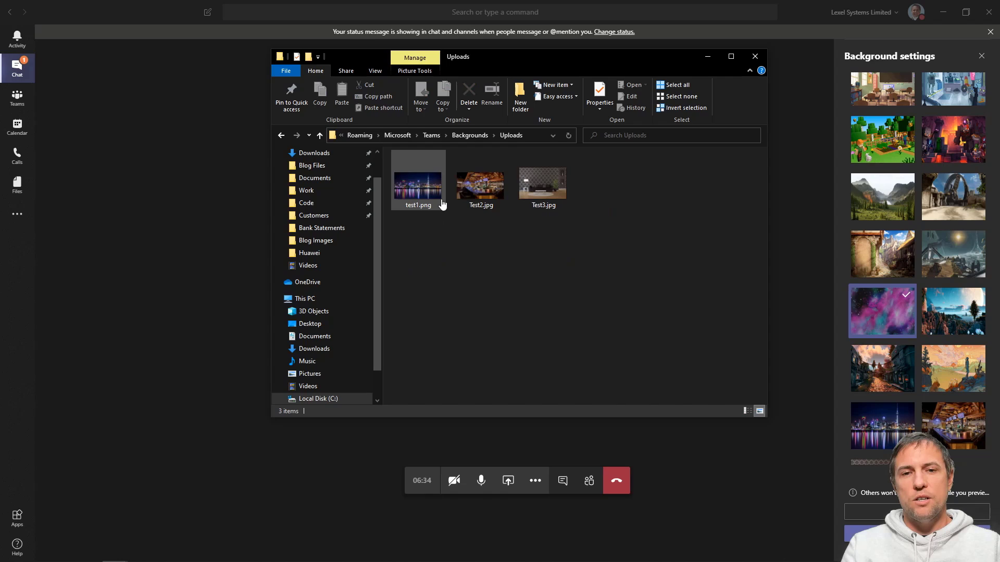
left_click(442, 203)
key("Right")
key("Right")
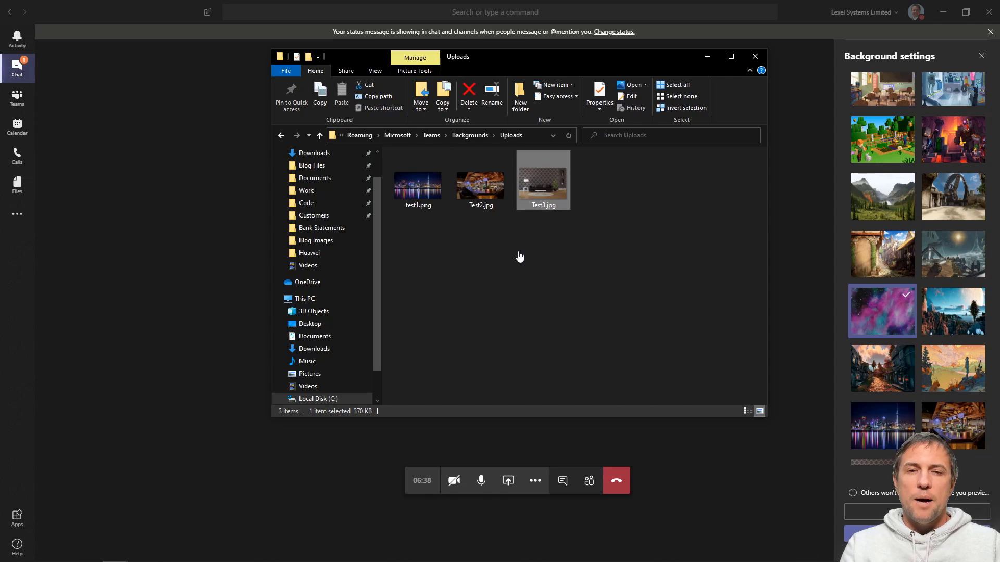
left_click(425, 210)
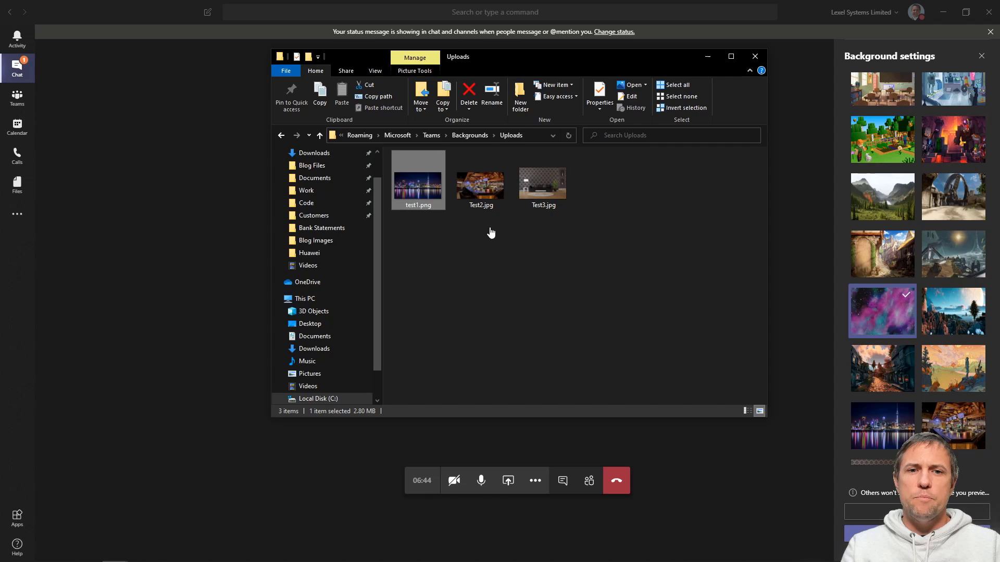
left_click(562, 194)
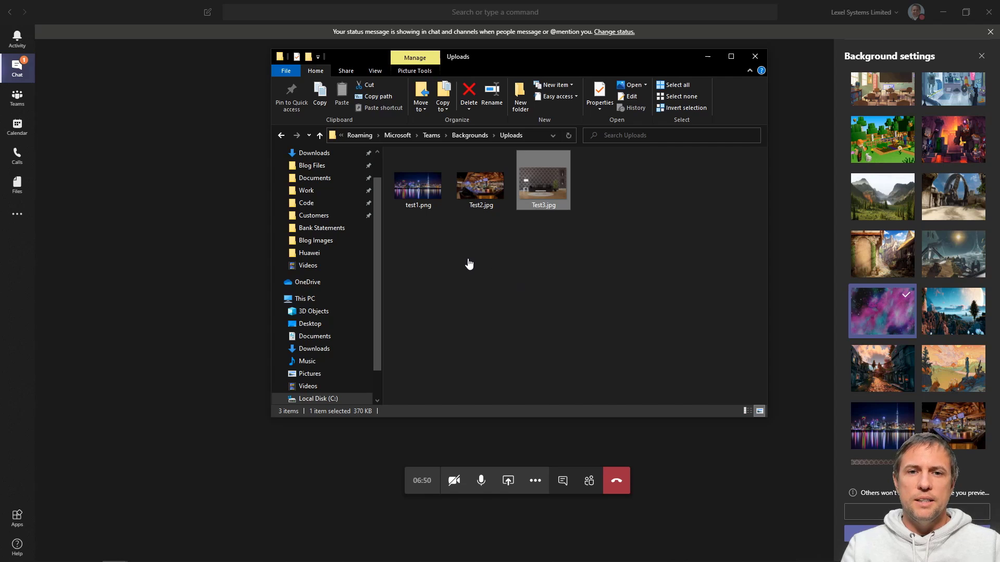
left_click(435, 205)
left_click(489, 204)
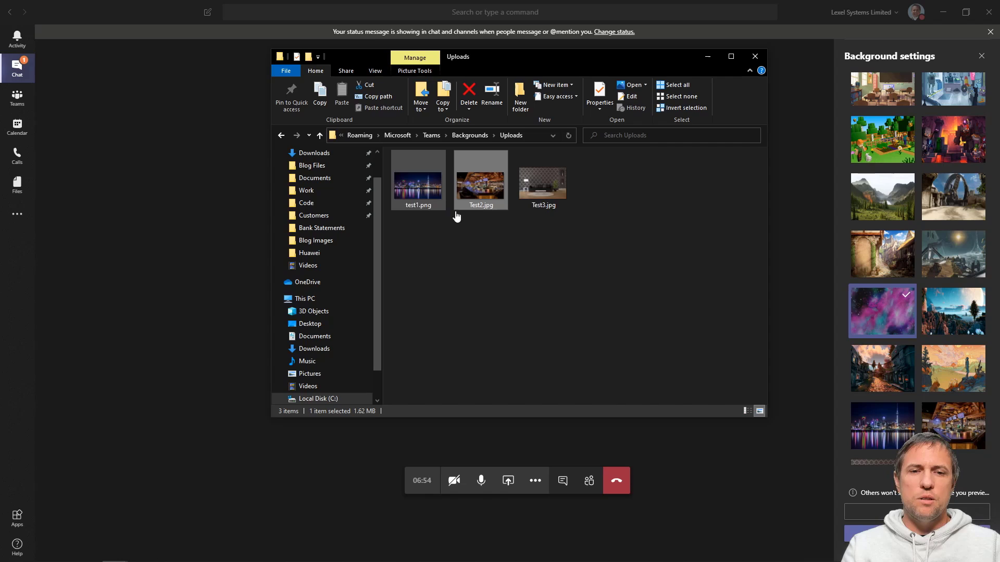
left_click(513, 246)
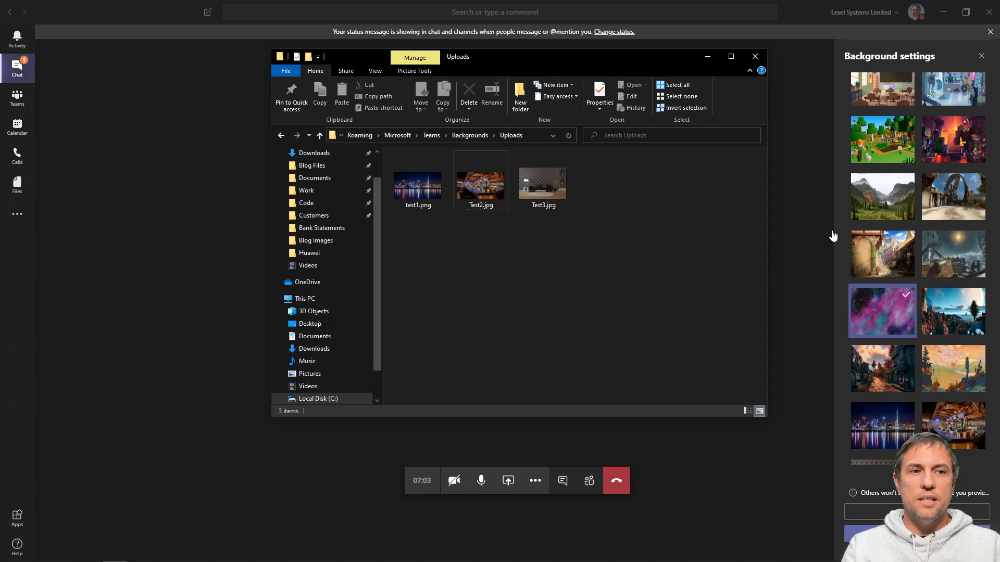
left_click(469, 134)
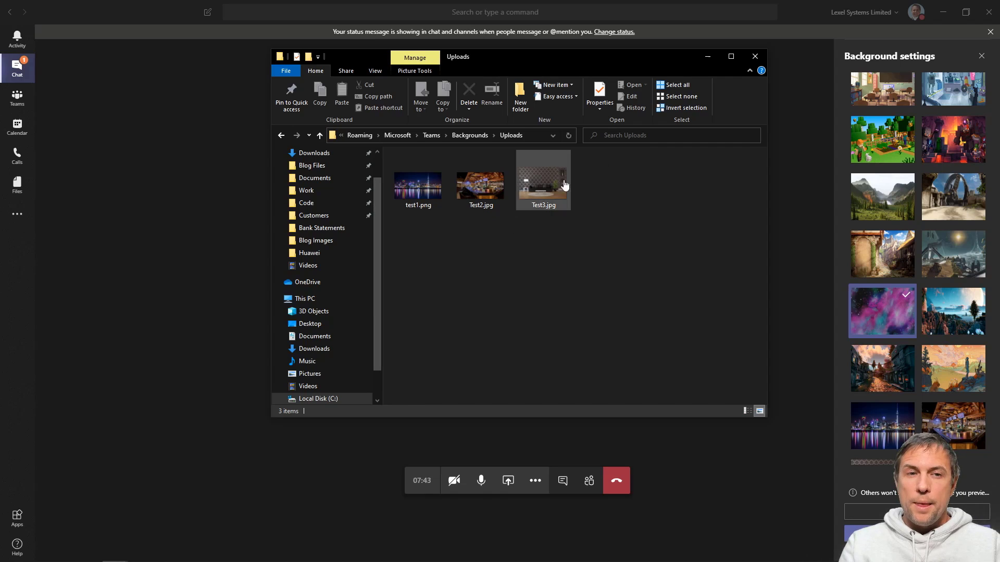
Return to Teams, leave the current meeting and rejoin it.
left_click(708, 55)
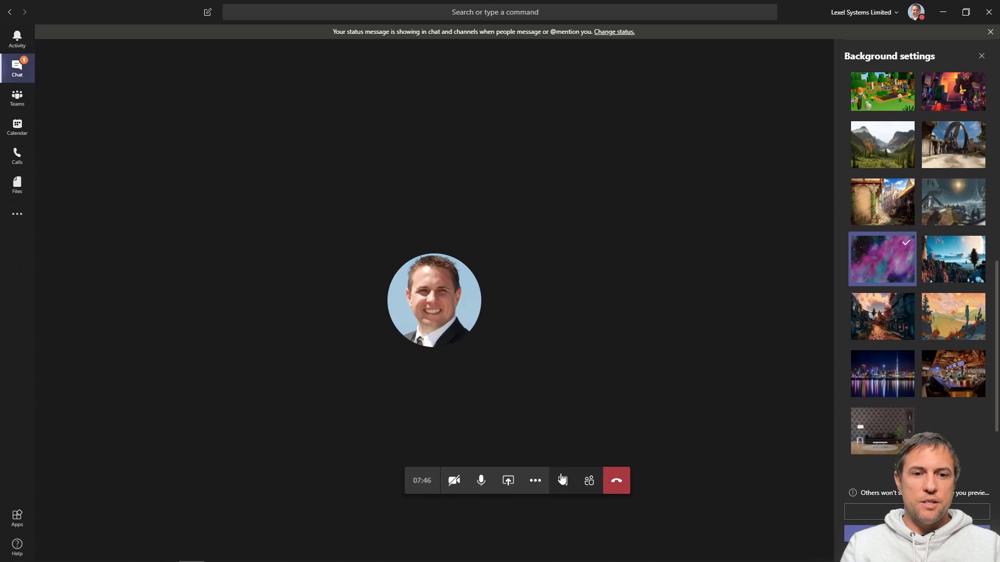
left_click(616, 480)
left_click(923, 57)
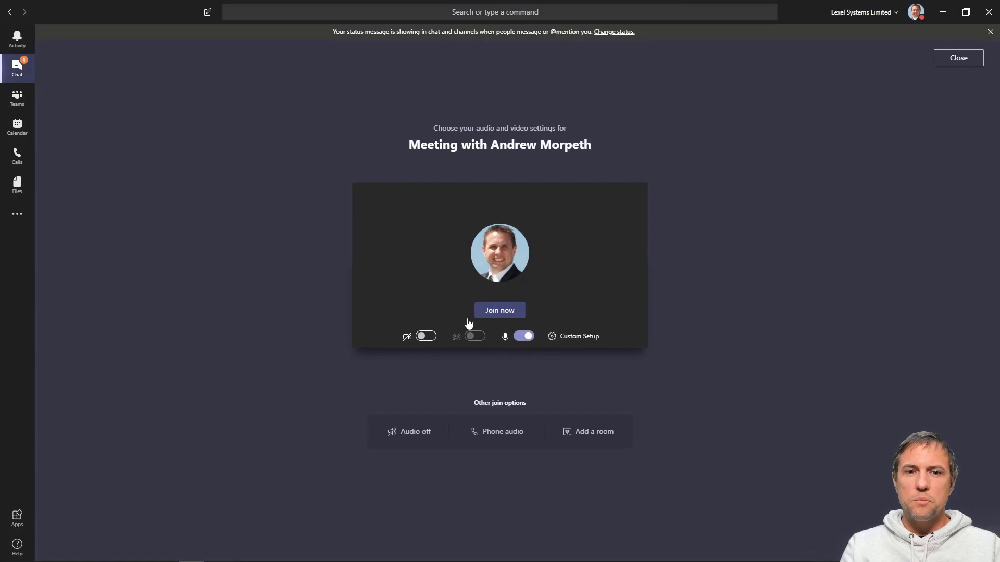
left_click(497, 315)
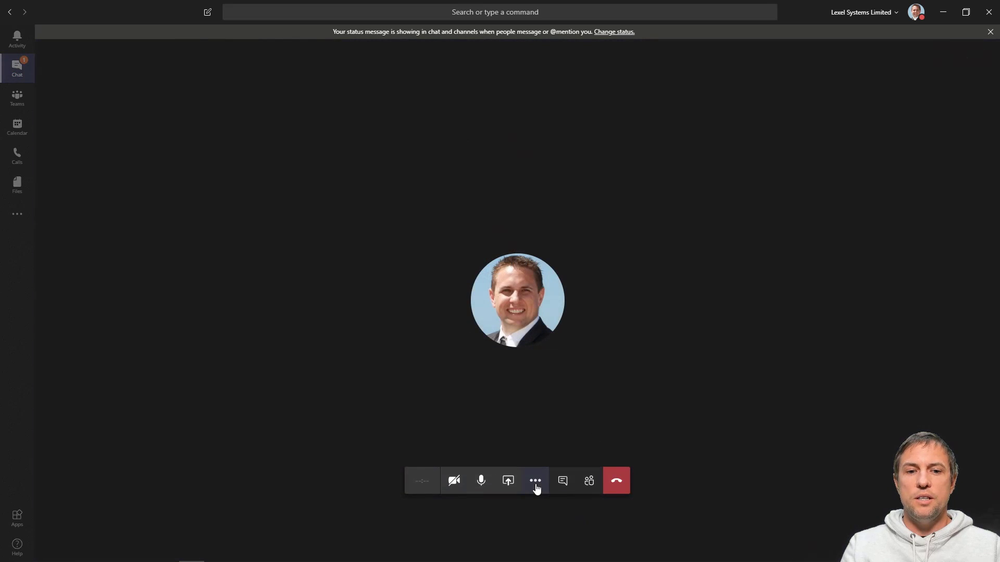
Show the meeting's background effects and select the custom night city skyline image as the background.
left_click(535, 480)
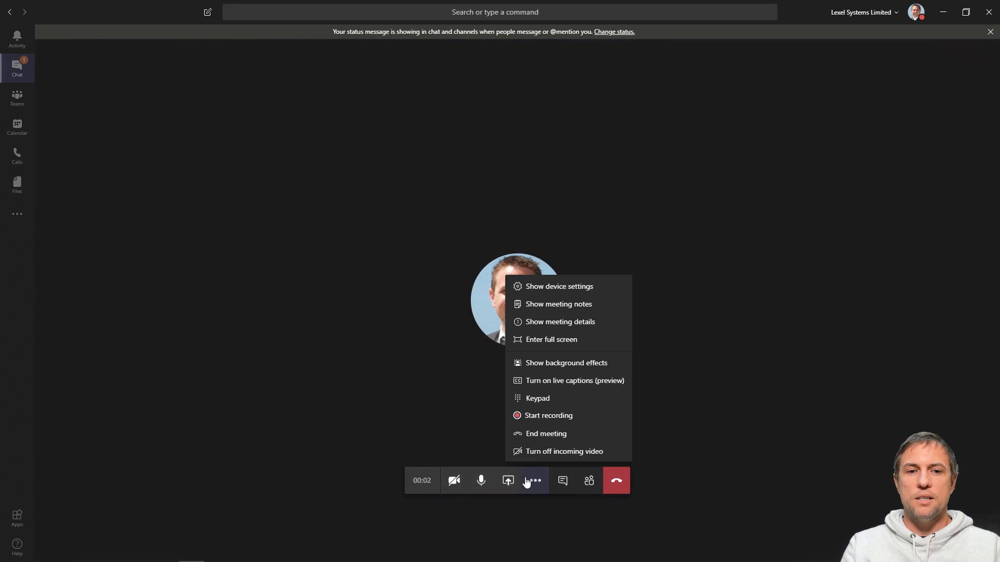
left_click(614, 365)
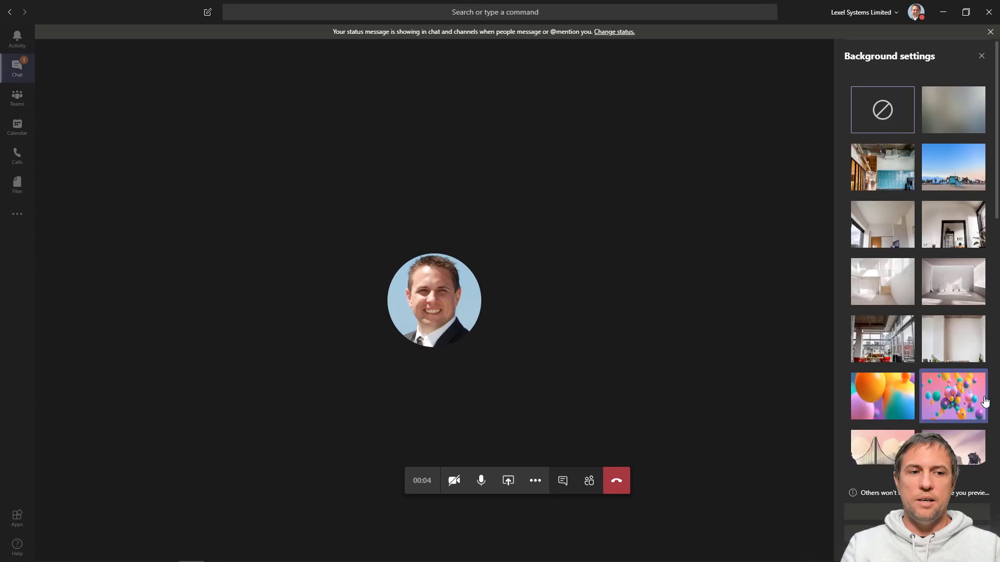
scroll(953, 414, "down", 5)
left_click(961, 372)
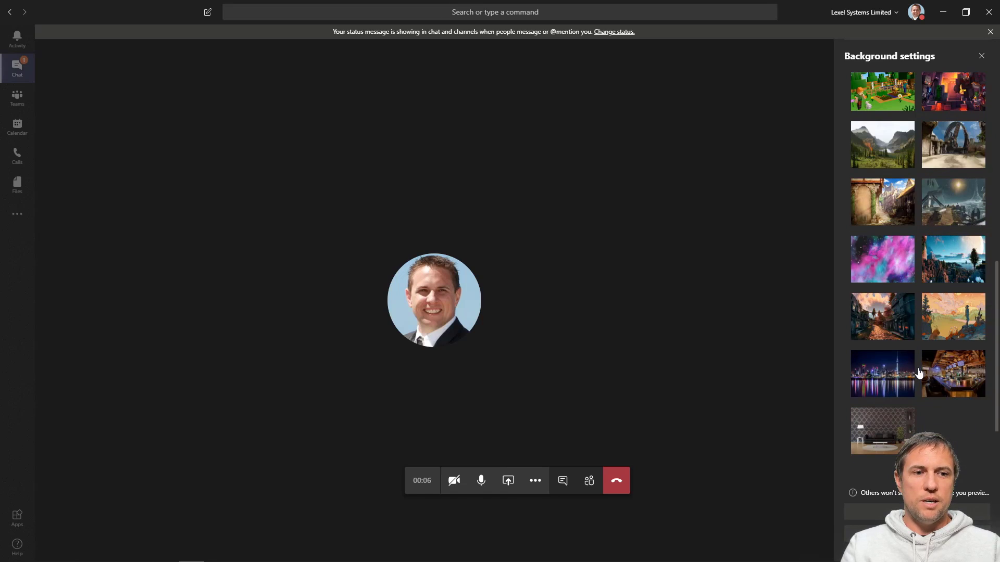
left_click(898, 383)
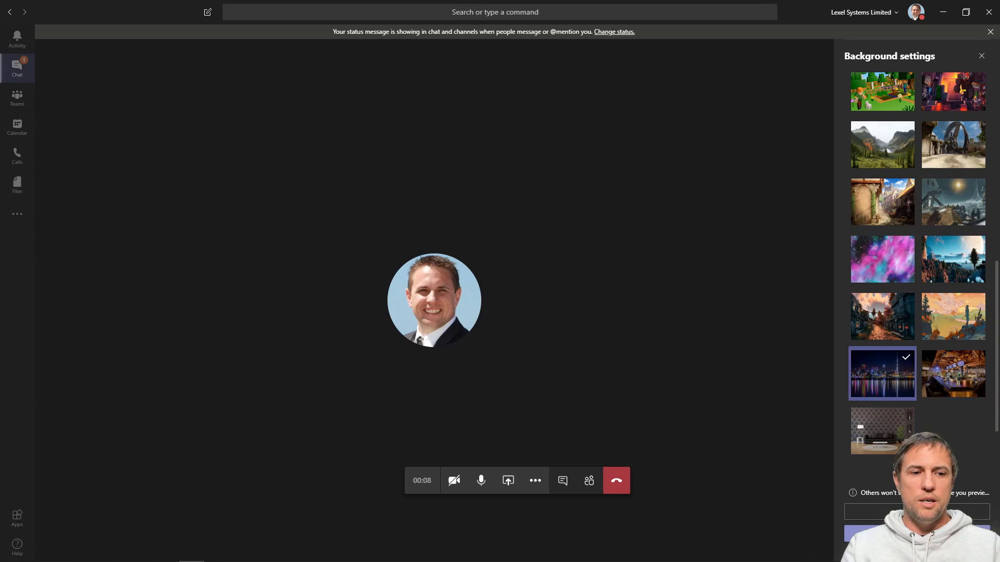